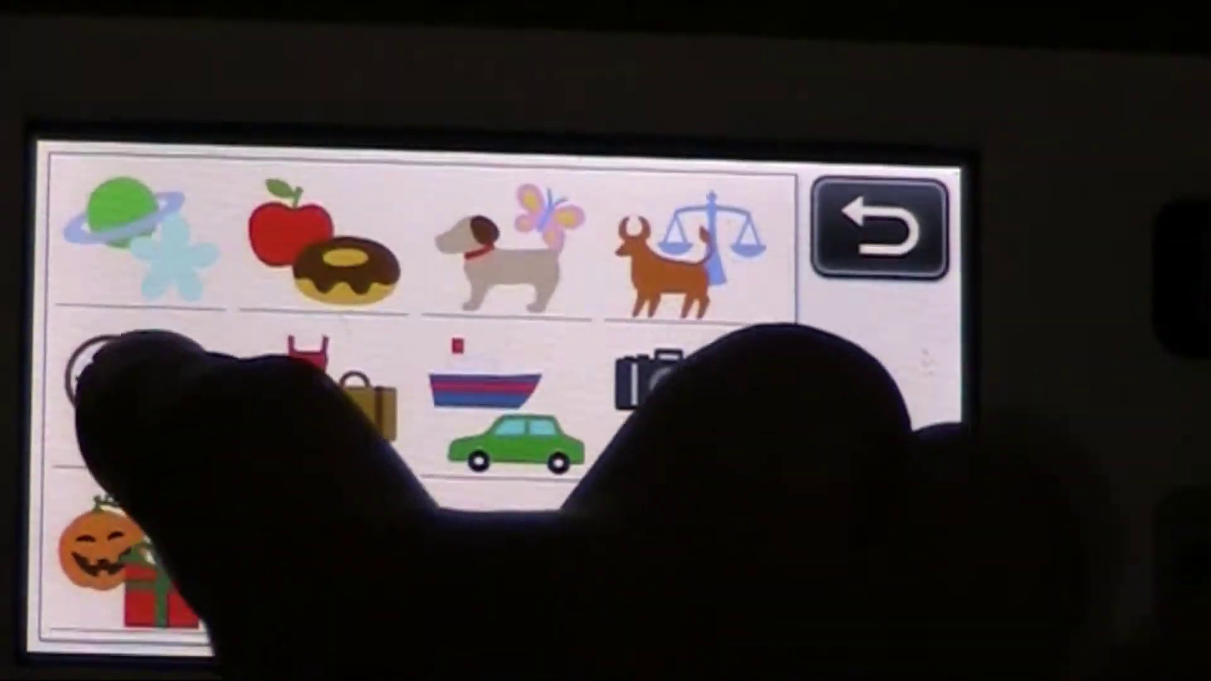
- Browse the pattern sets and select the purple five-petal flower AR-A010 at 95 × 100 mm
left_click(137, 397)
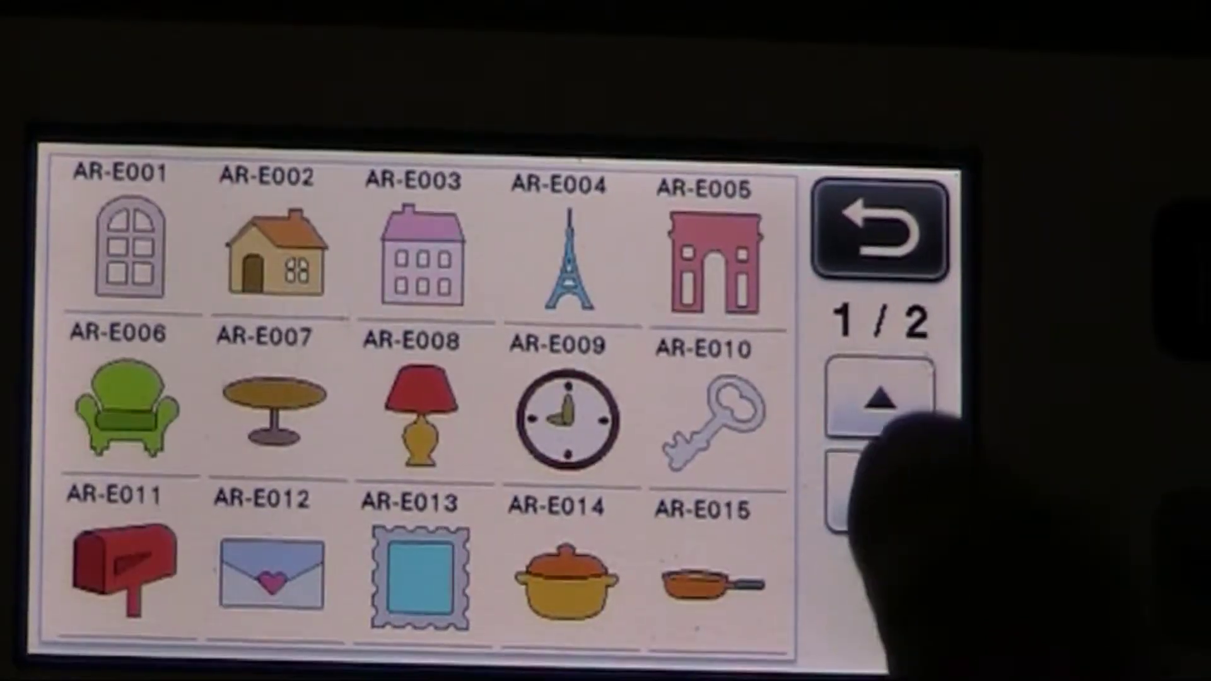
left_click(851, 227)
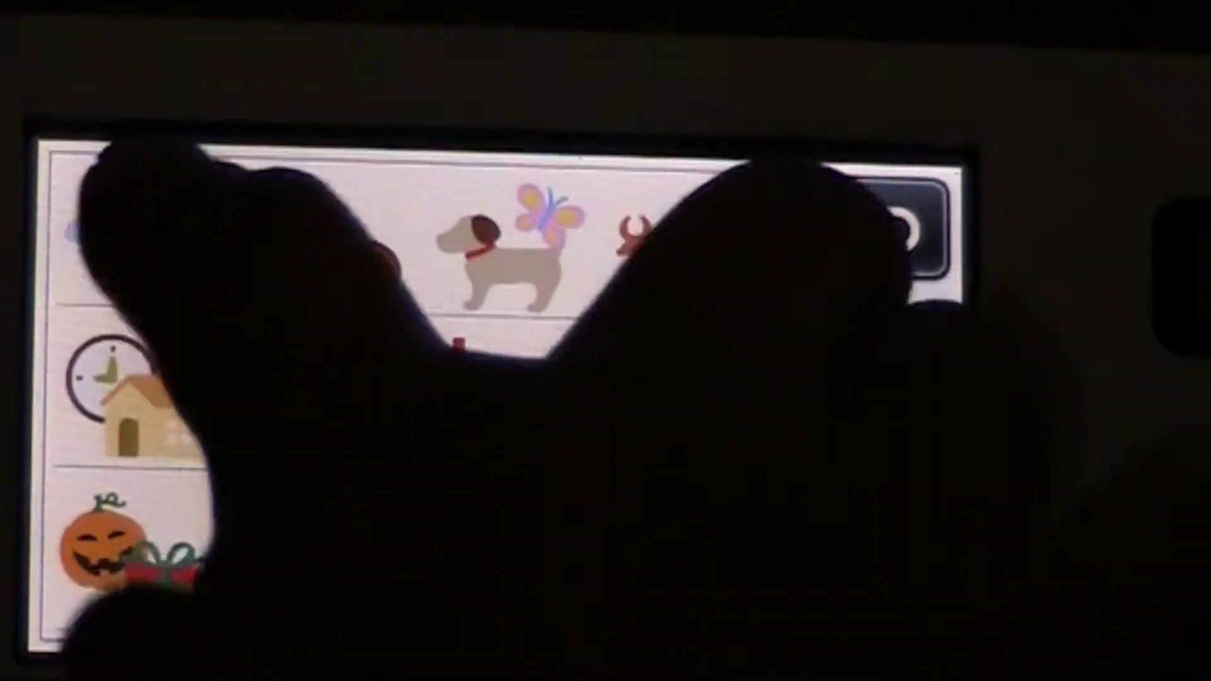
left_click(143, 237)
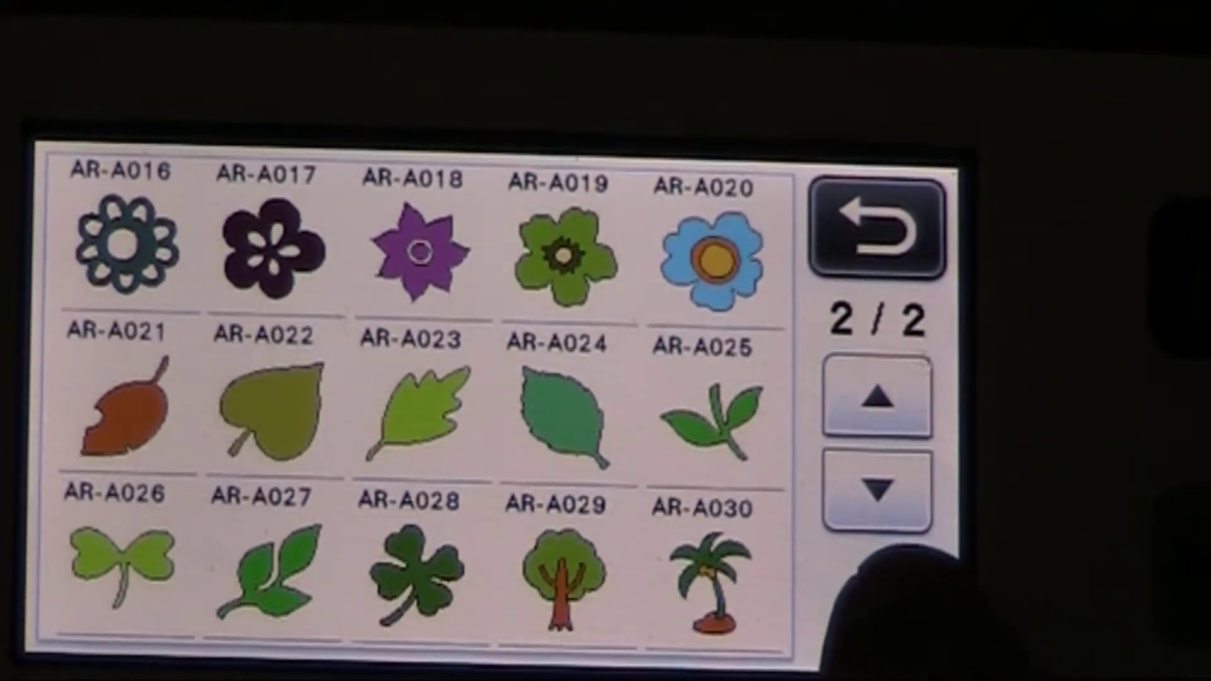
left_click(878, 487)
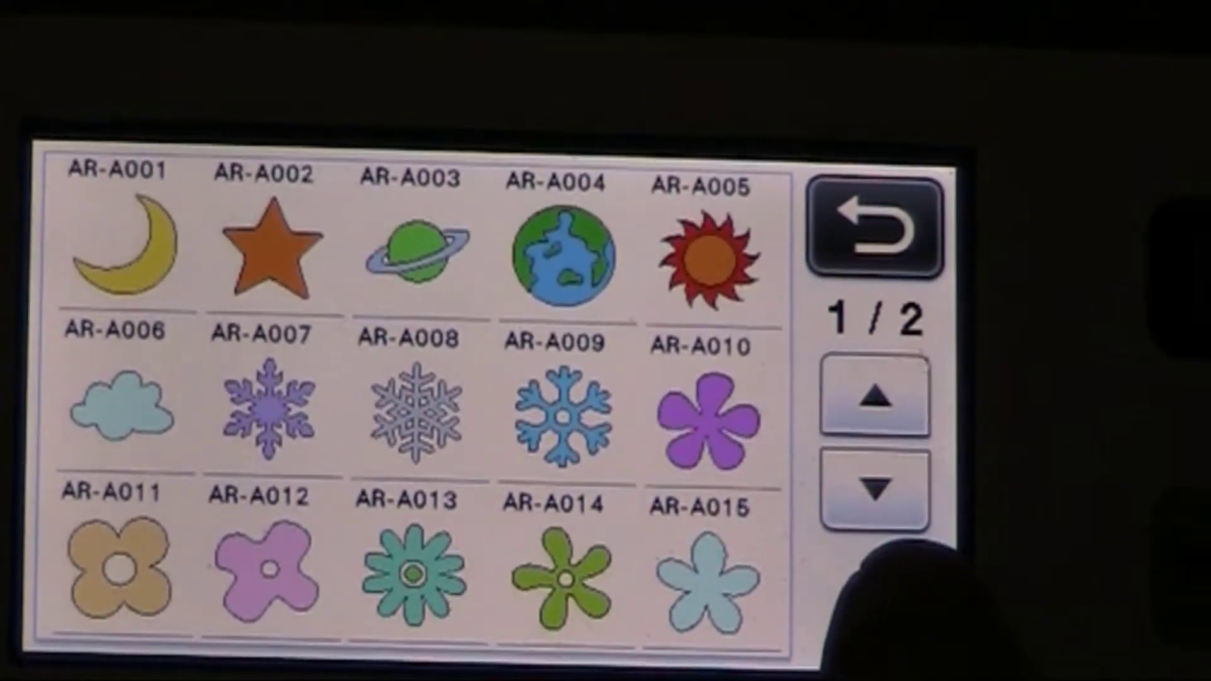
left_click(878, 486)
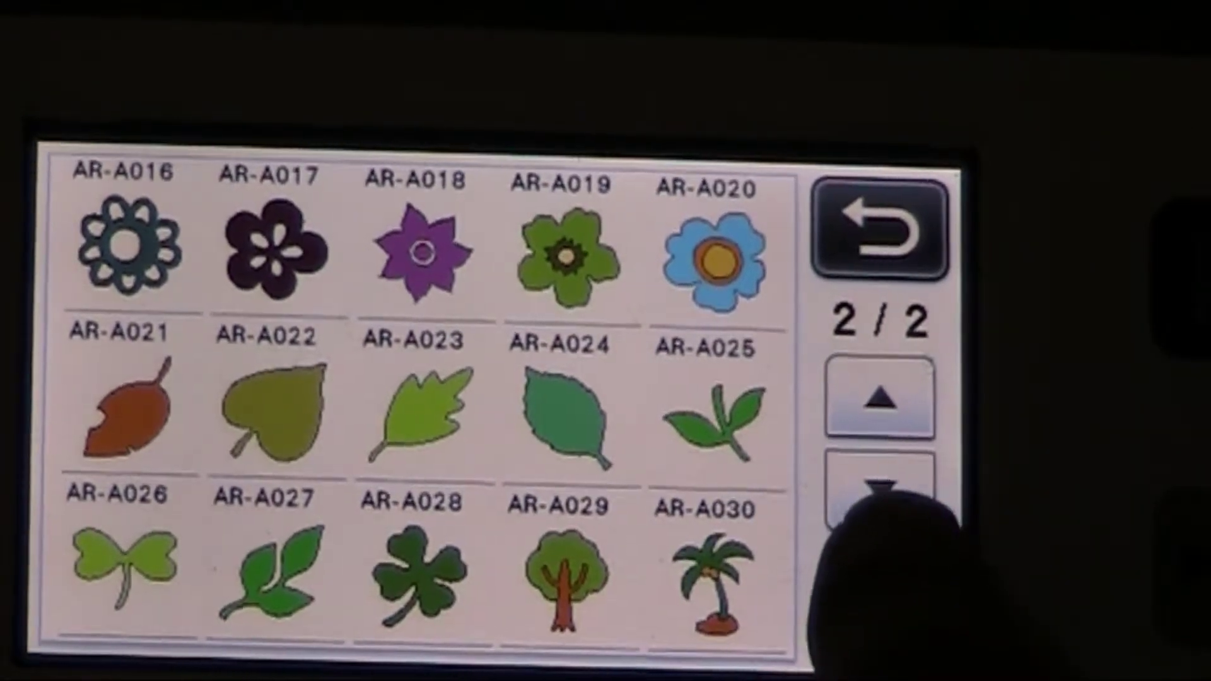
left_click(877, 488)
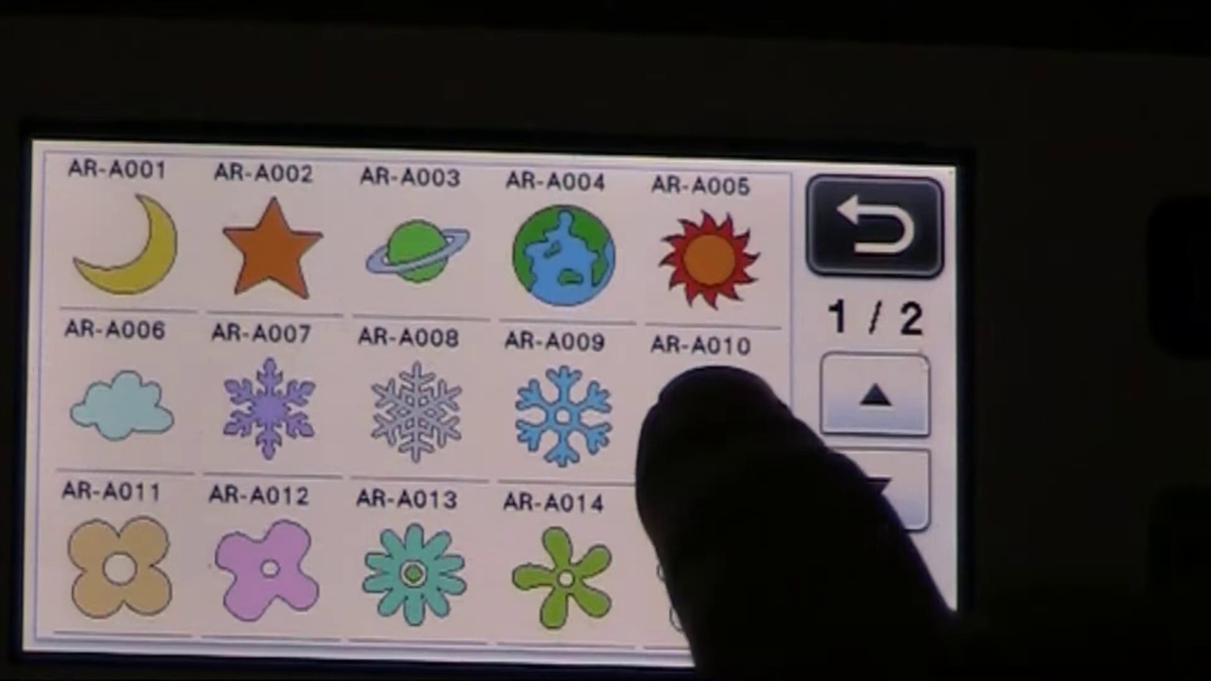
left_click(710, 421)
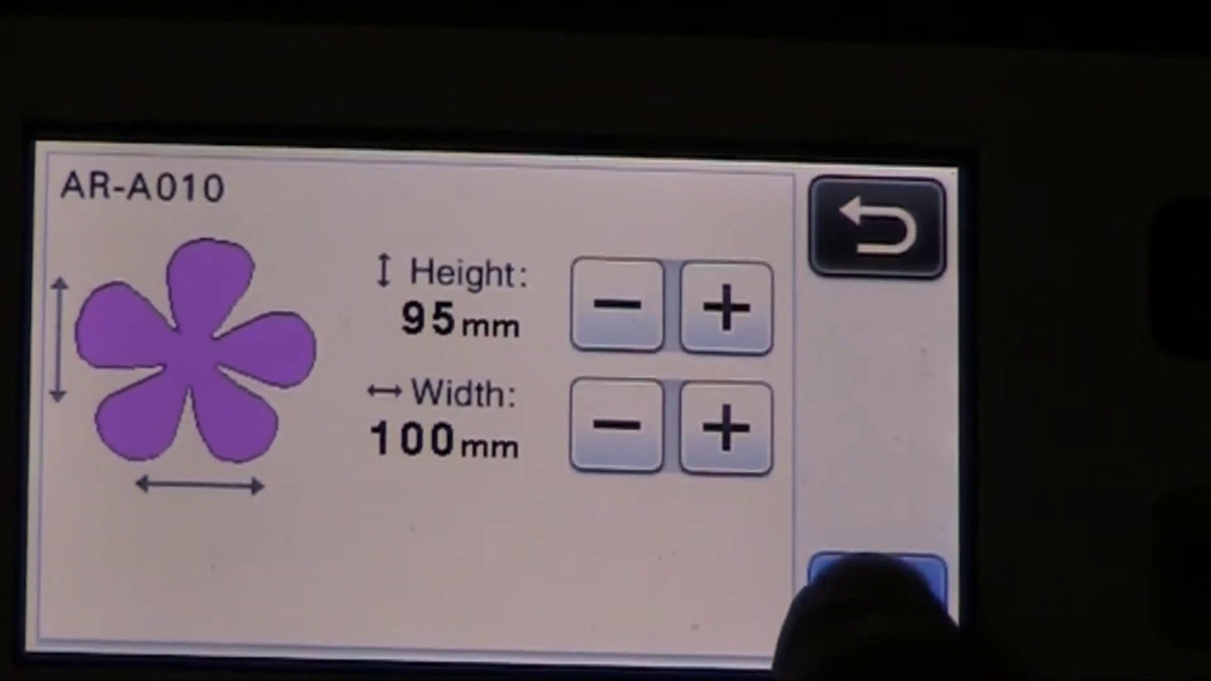
- Place flower AR-A010 on the mat layout and scan the fabric as its background
left_click(875, 595)
left_click(875, 595)
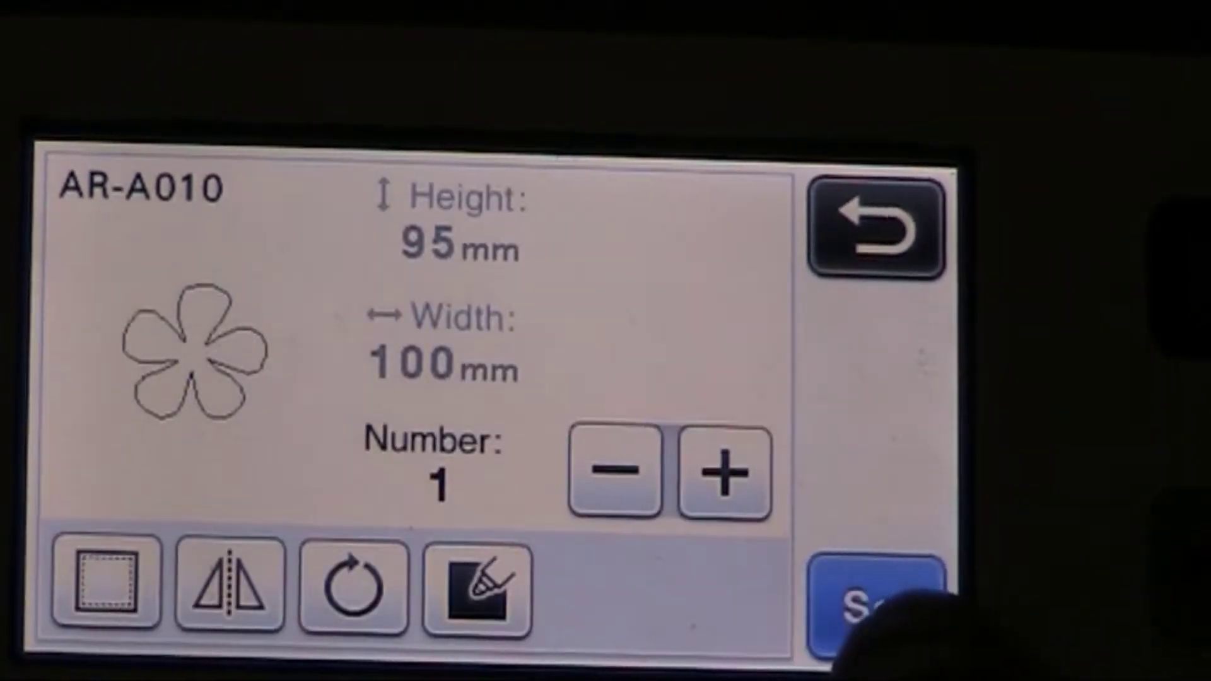
left_click(875, 601)
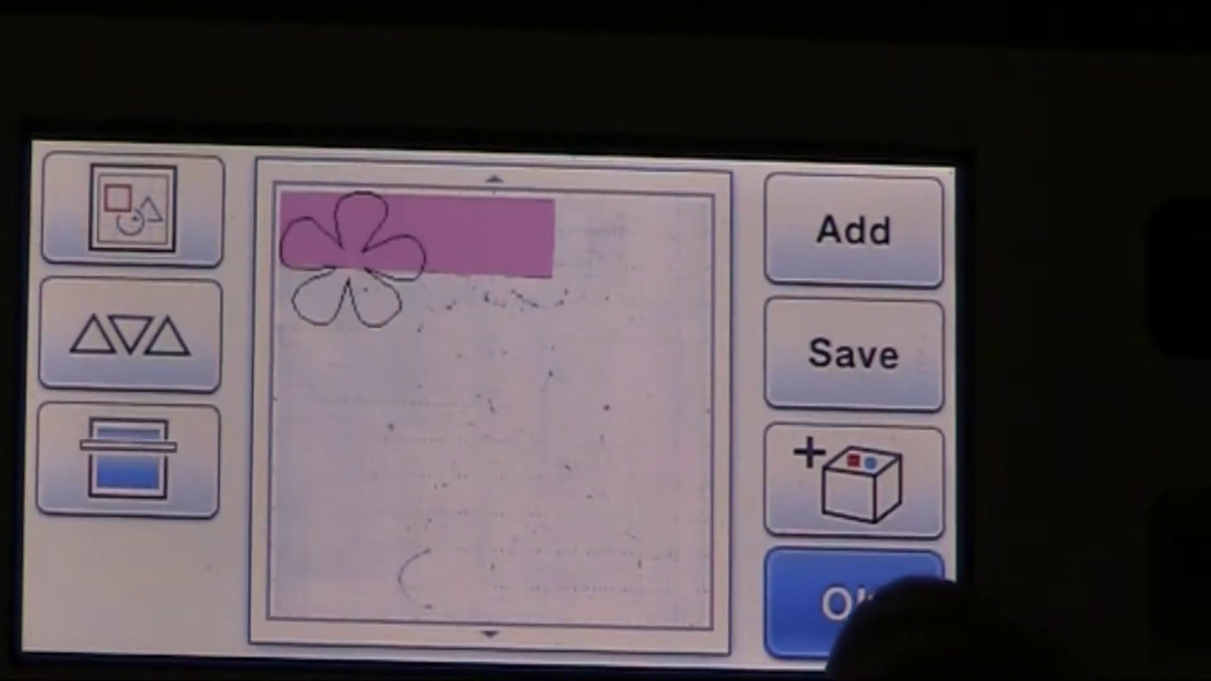
left_click(130, 459)
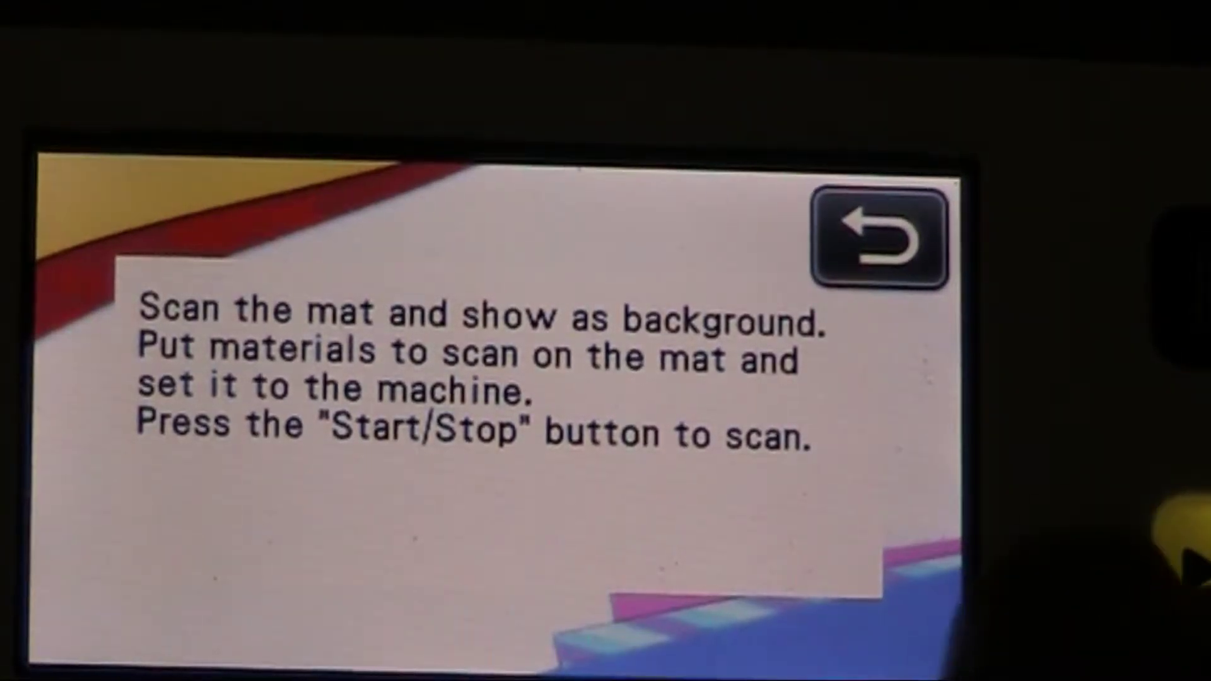
left_click(1182, 539)
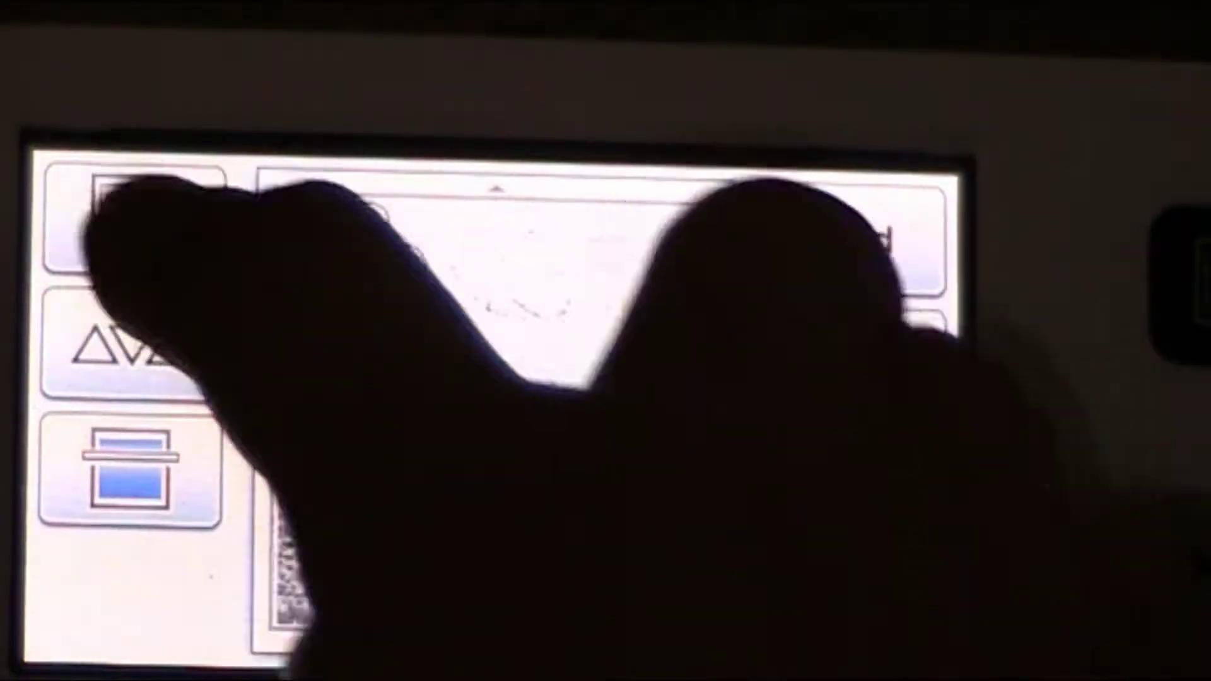
- Open the edit screen for the flower outline on the mat layout
left_click(134, 220)
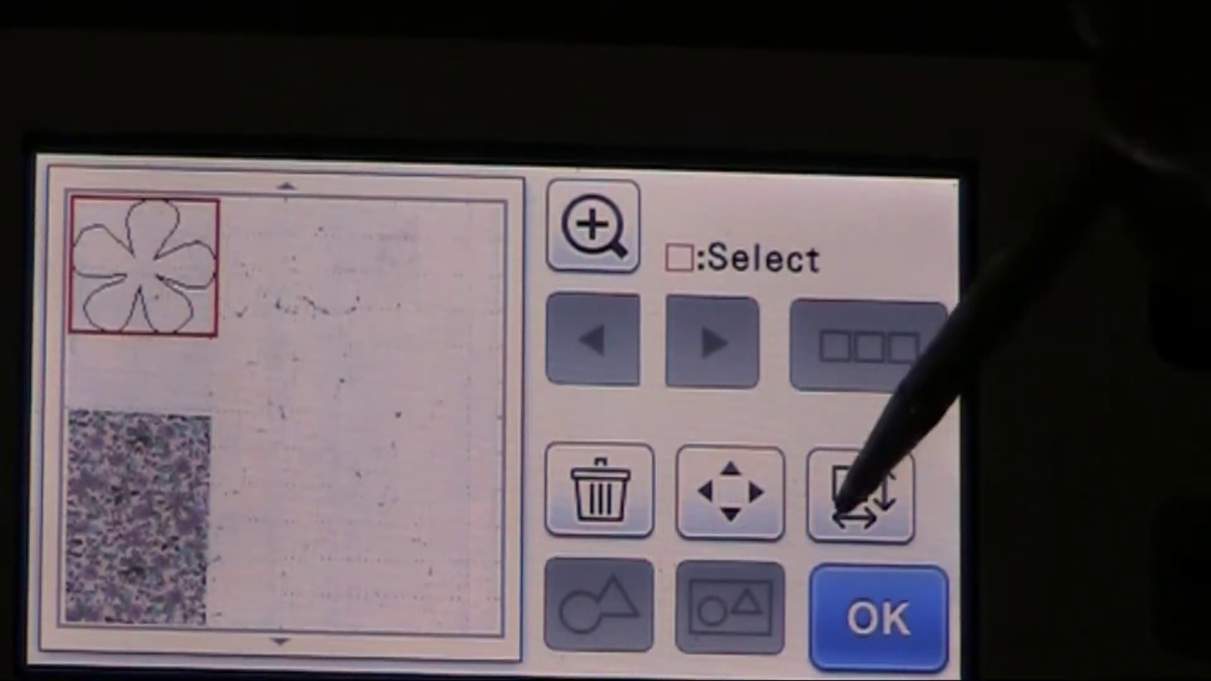
- Resize the flower to 63 × 66 mm and drag it onto the bottom-left fabric patch
left_click(861, 492)
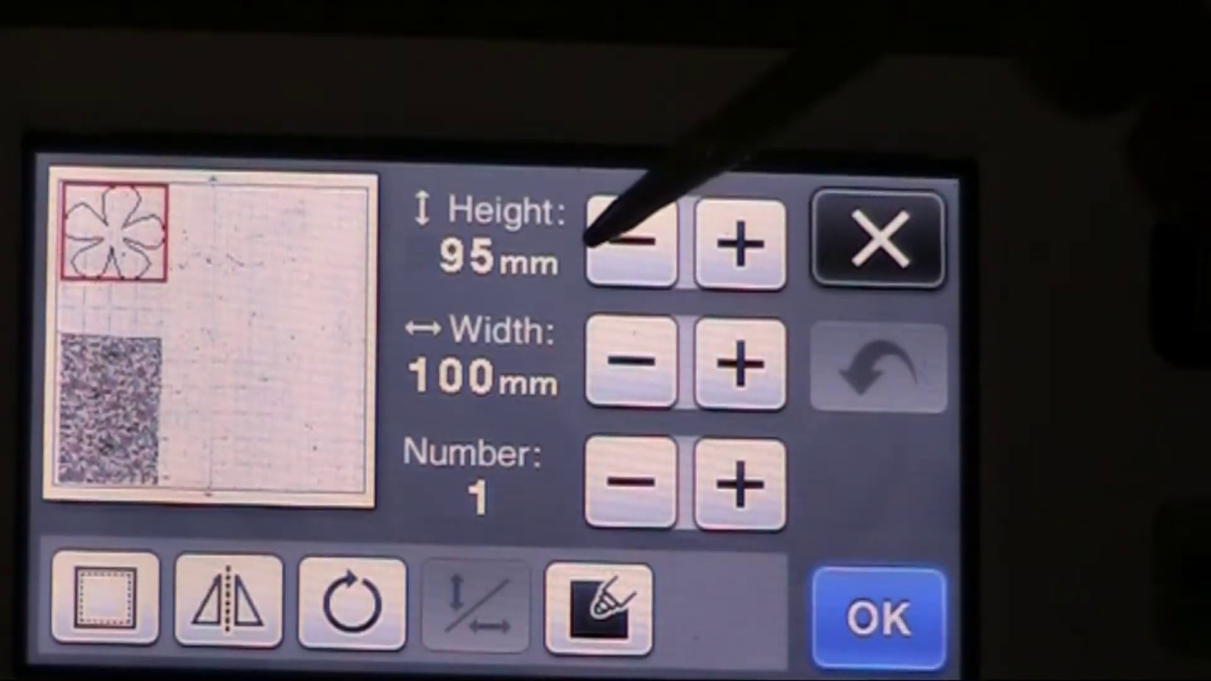
left_click(631, 241)
left_click(631, 241)
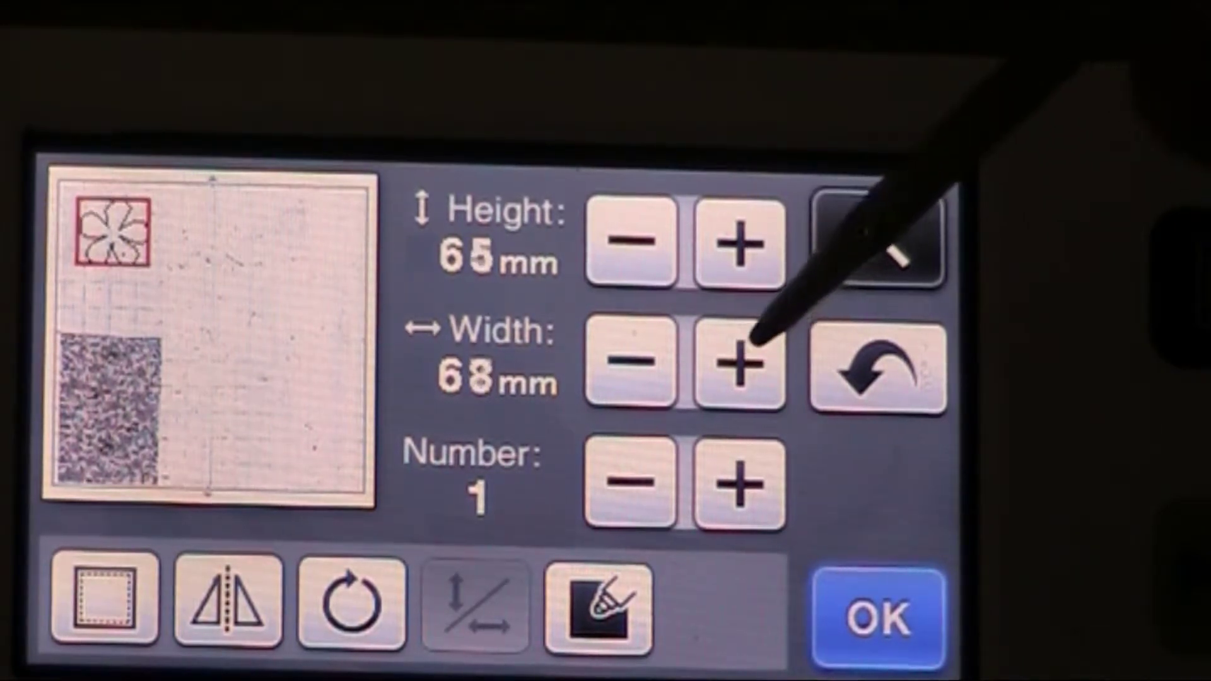
left_click(740, 361)
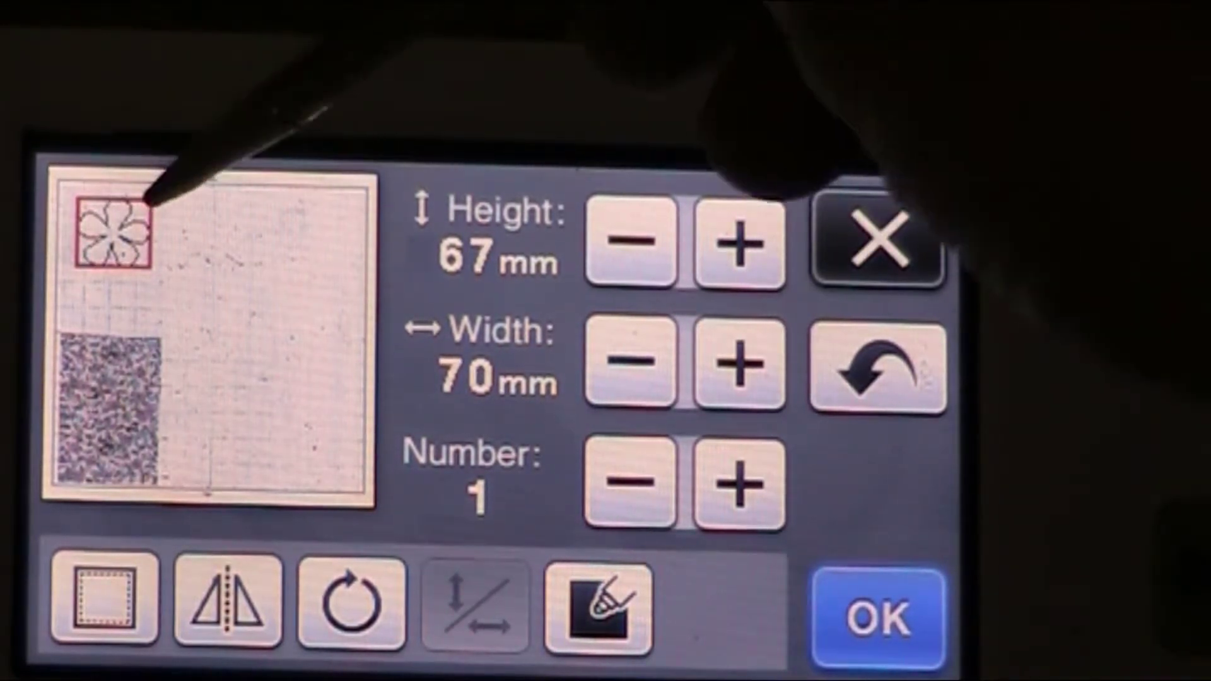
left_click_drag(114, 232, 119, 430)
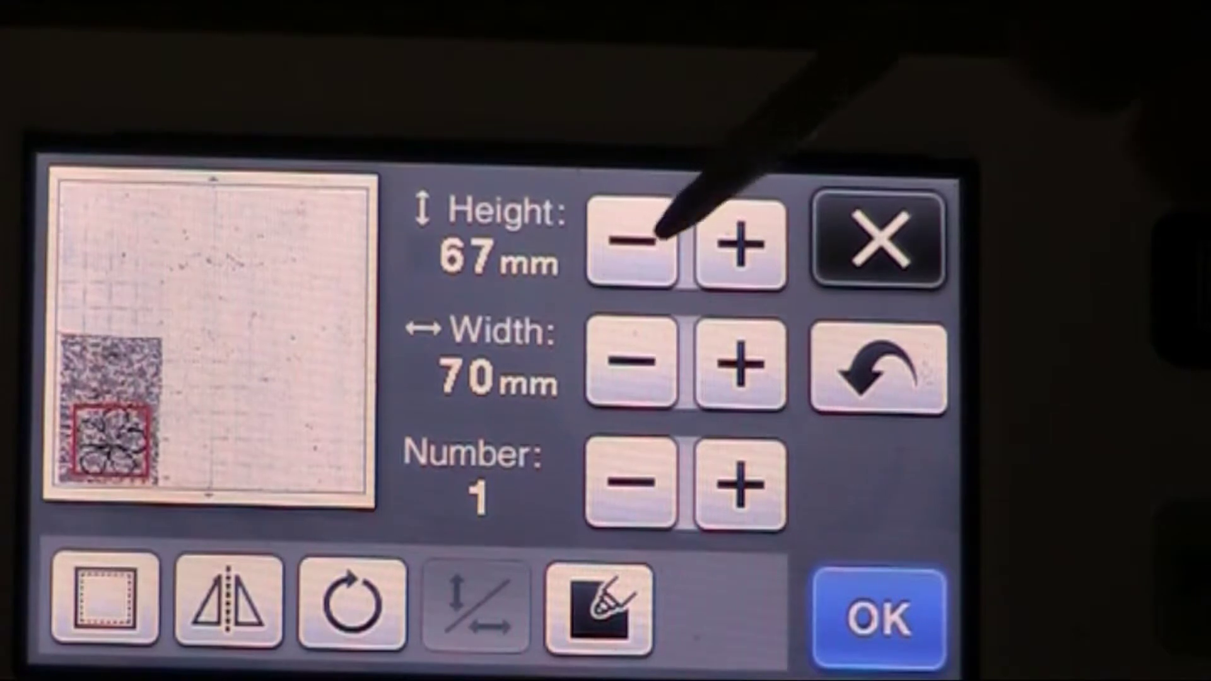
left_click(633, 240)
left_click(632, 242)
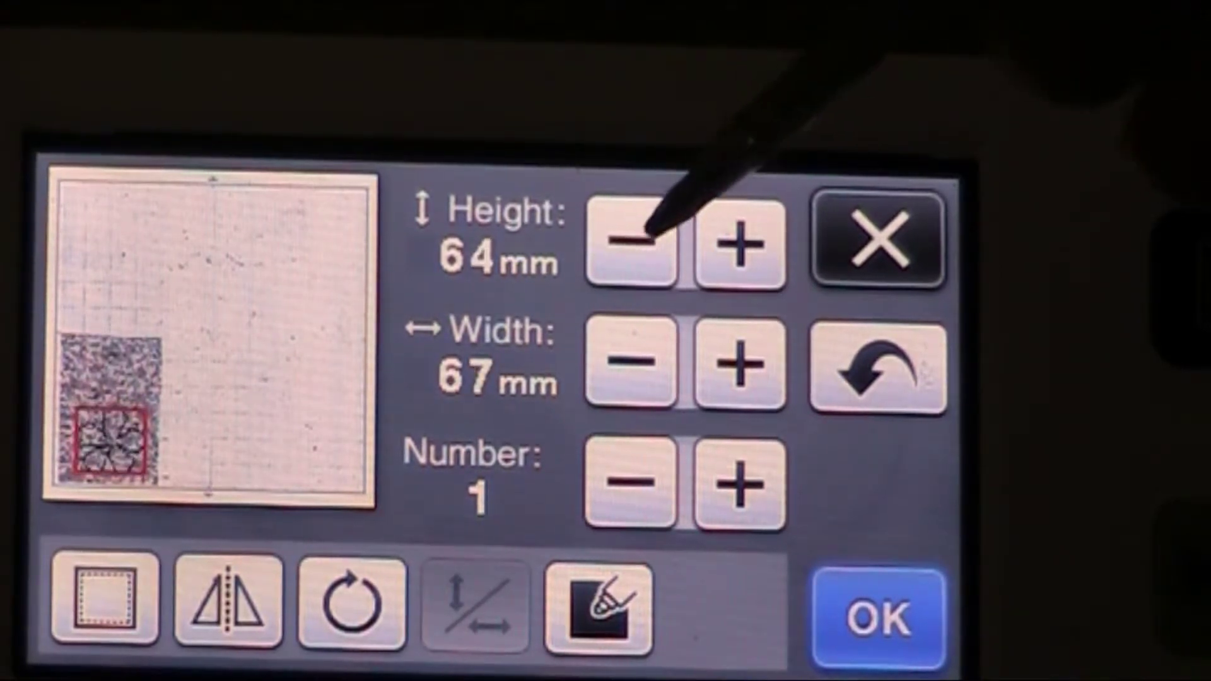
left_click(632, 242)
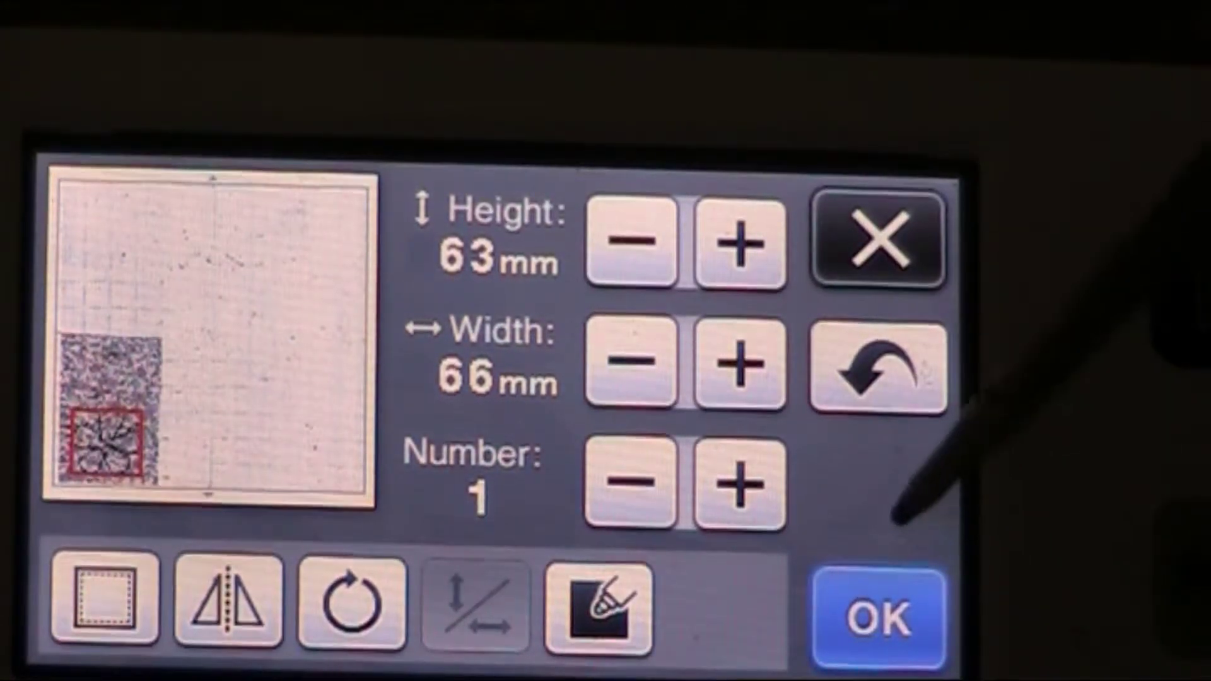
left_click(879, 615)
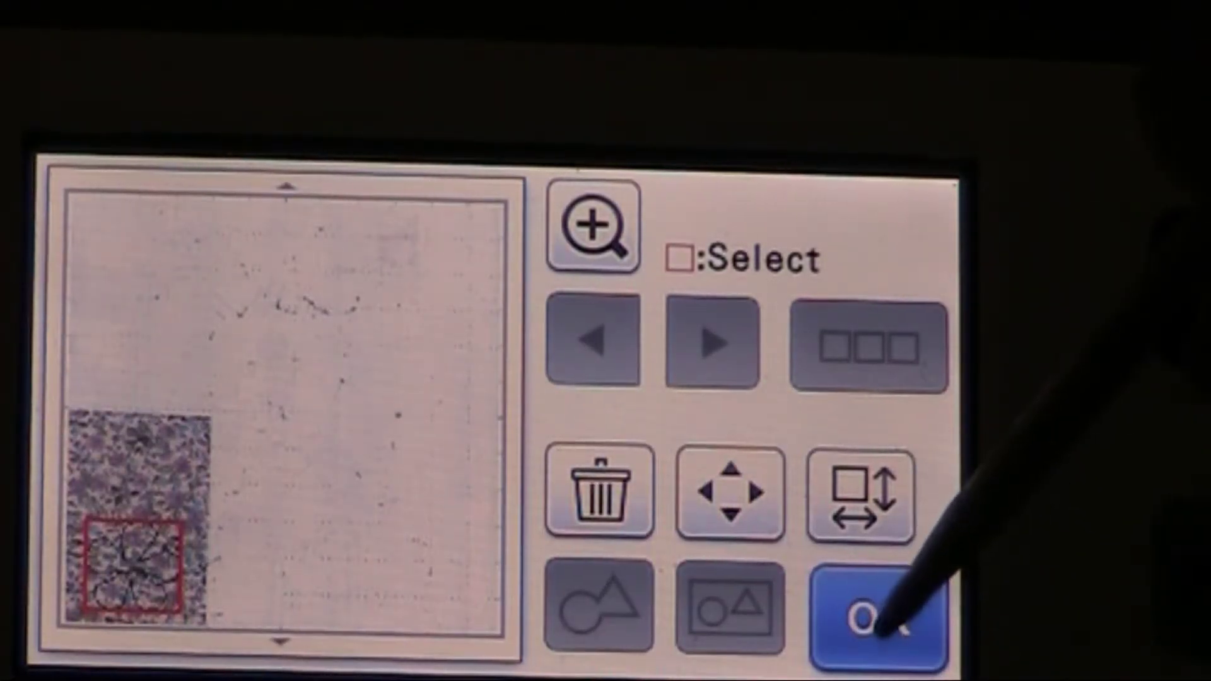
- Confirm the layout, choose Cut, and start cutting the flower from the fabric
left_click(880, 615)
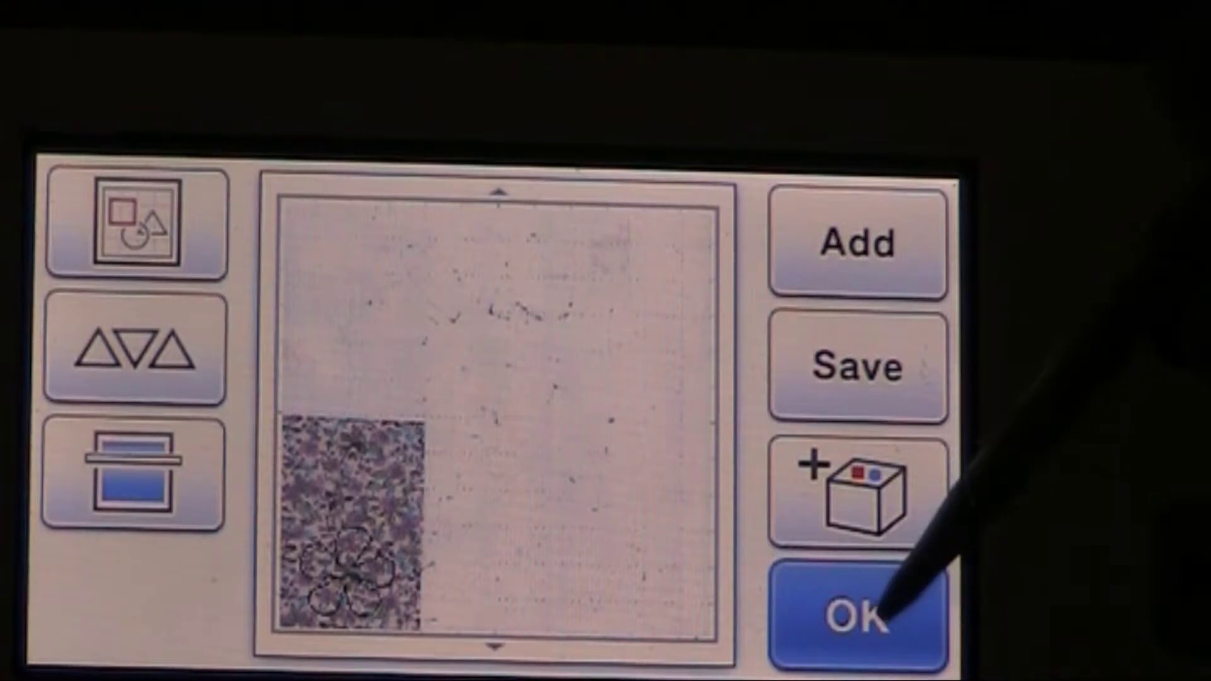
left_click(856, 613)
left_click(852, 388)
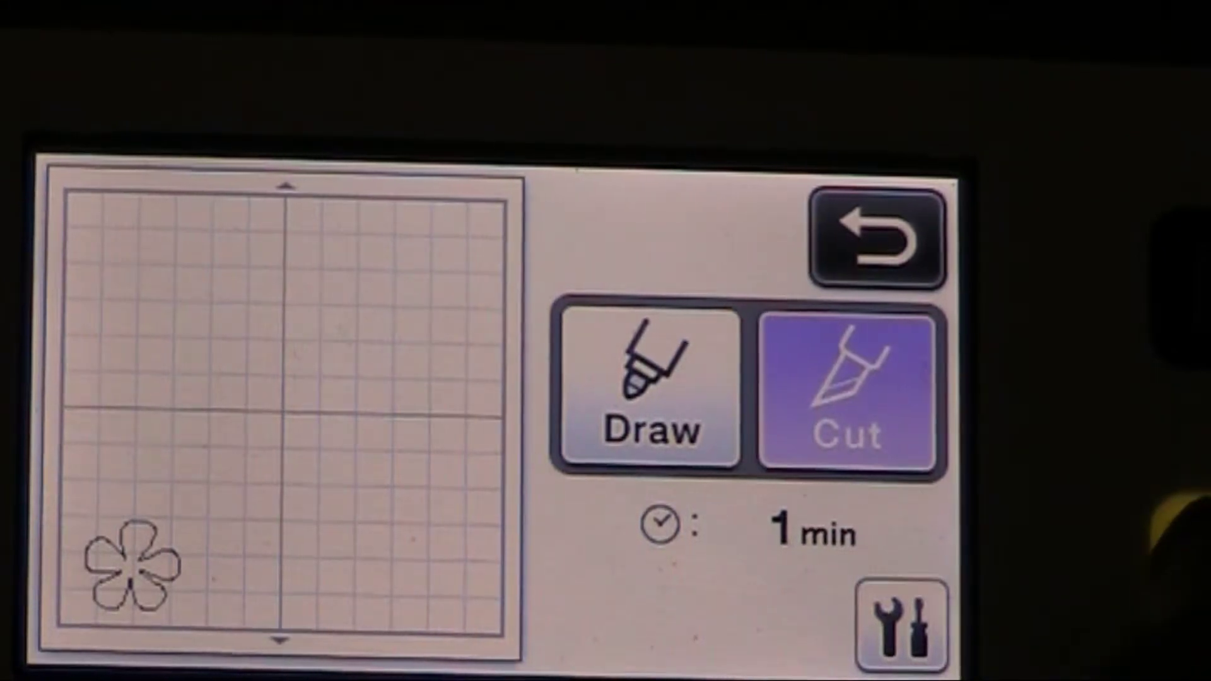
left_click(1183, 559)
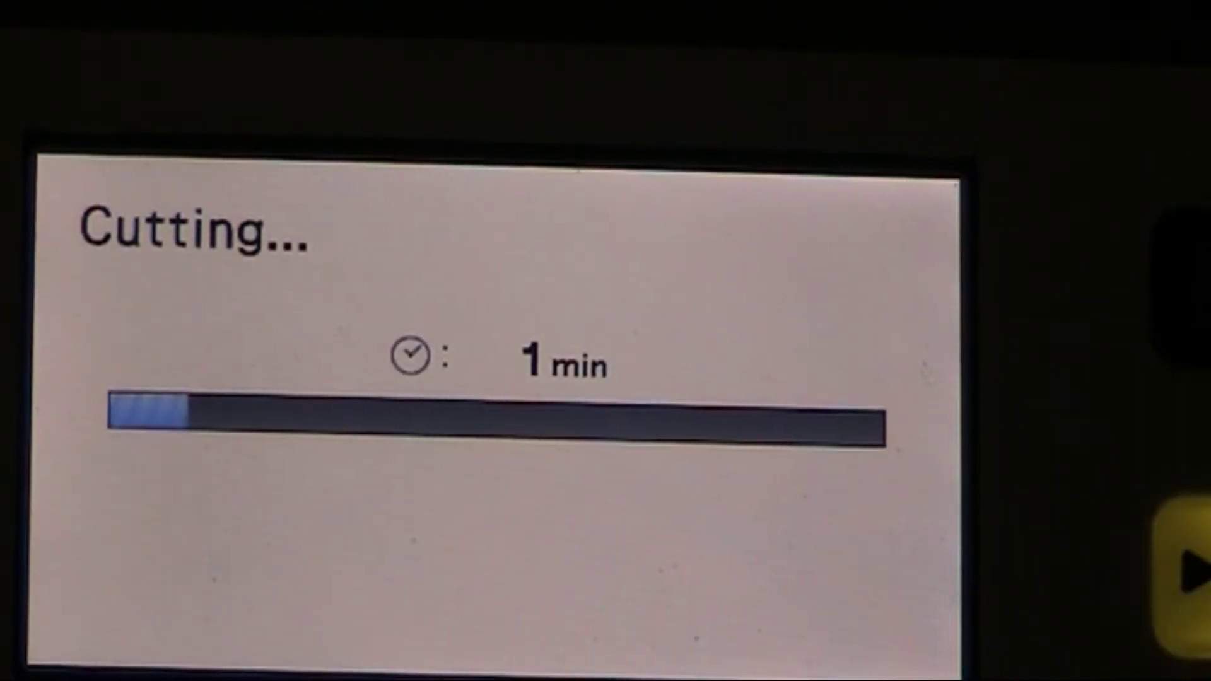